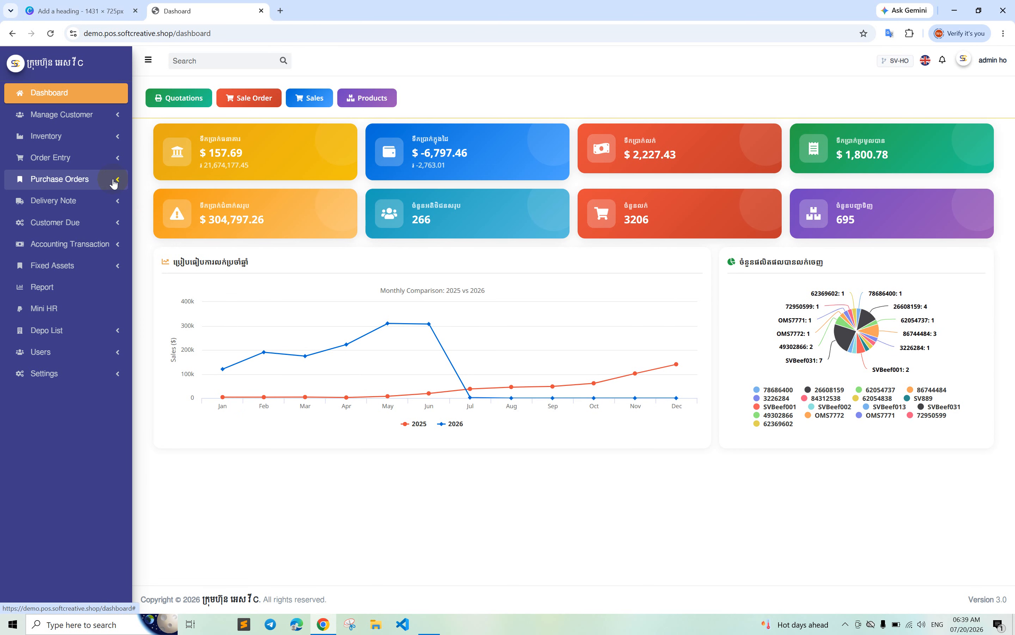
# Step: Open the list of purchases and show the actions available for the first purchase
pyautogui.click(114, 181)
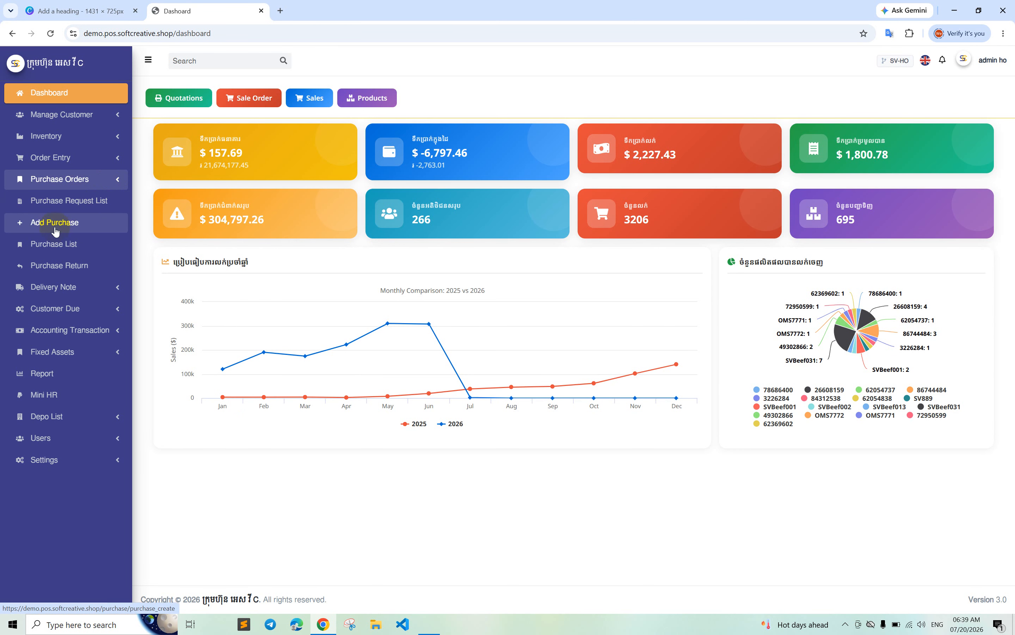
pyautogui.click(55, 245)
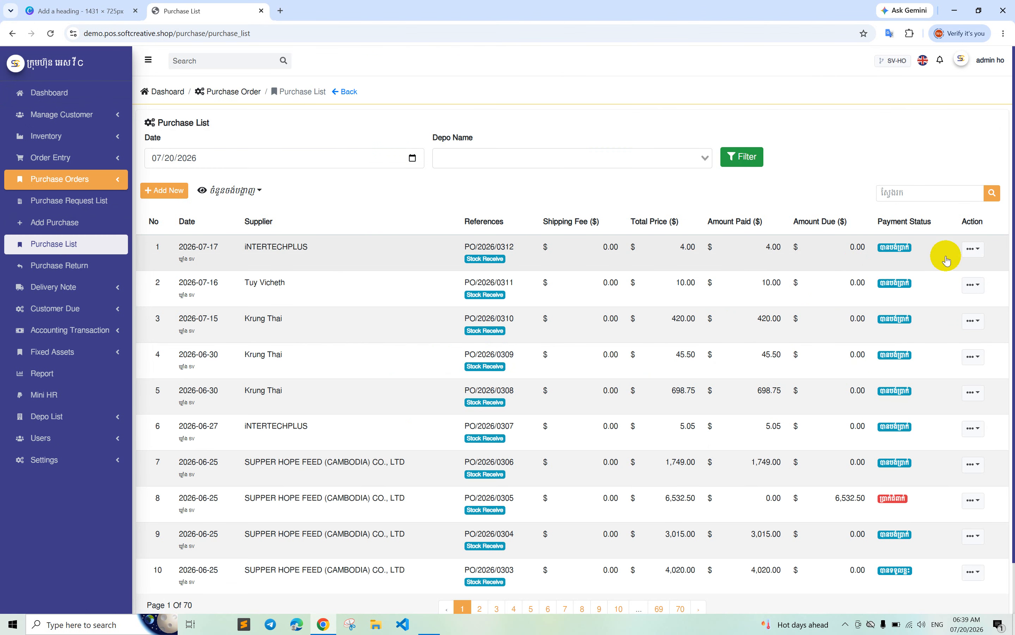
pyautogui.click(968, 249)
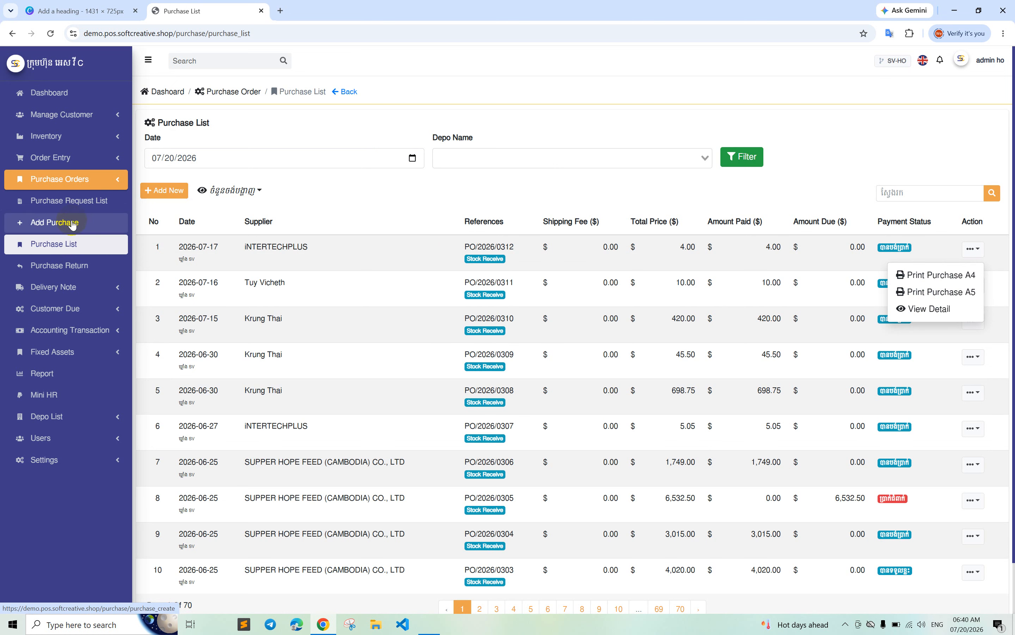
# Step: Start a new purchase with warehouse SV-HO-ឃ្លាំង SV and the supplier listed just above ANOVA JOINT VENTURE COMPANY LIMITED
pyautogui.click(182, 191)
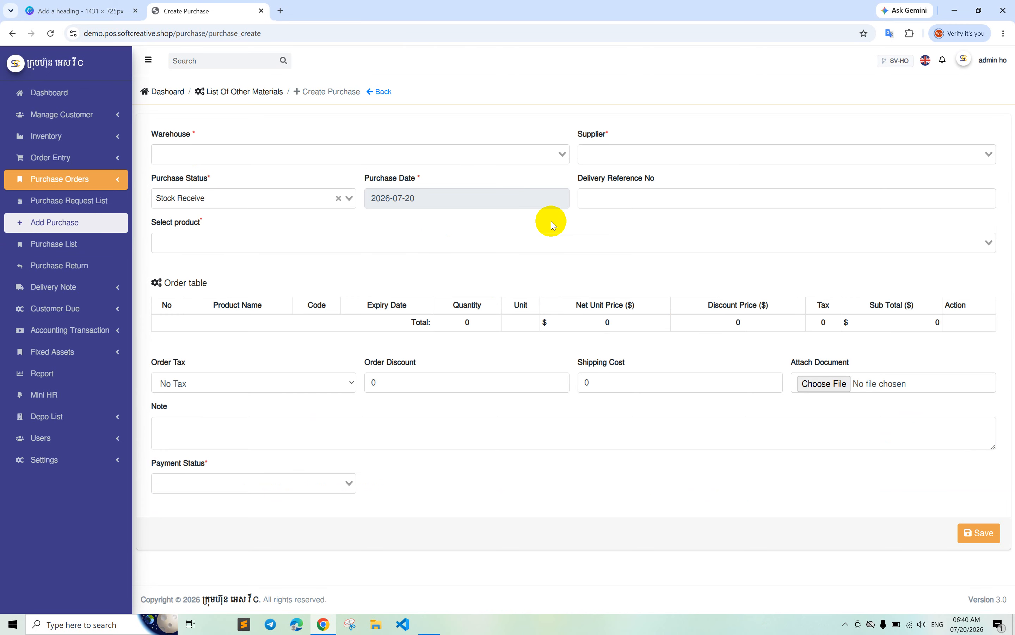
pyautogui.click(343, 150)
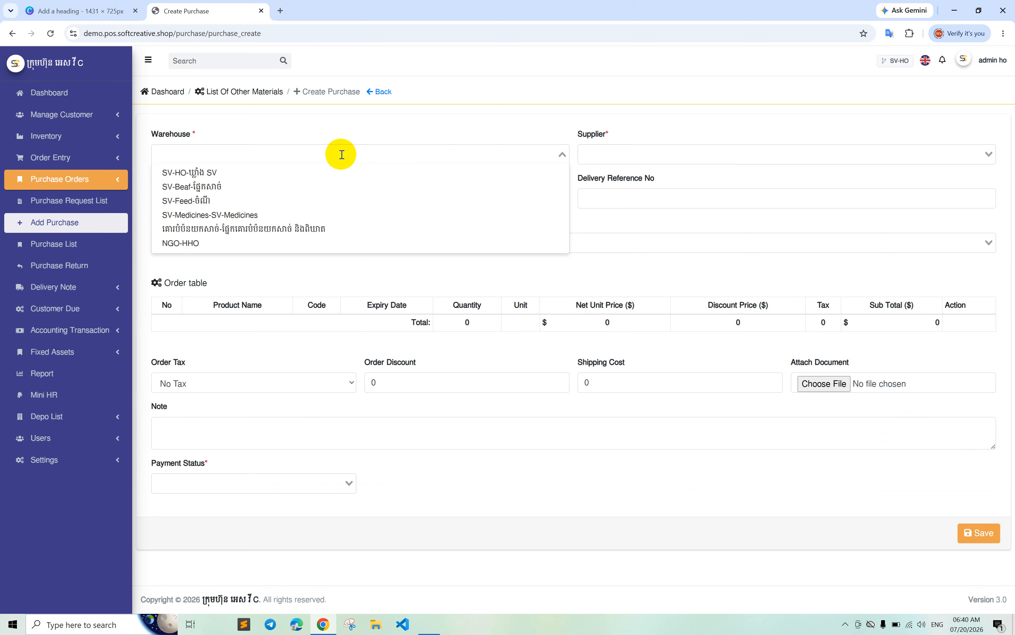
pyautogui.click(288, 172)
pyautogui.click(599, 160)
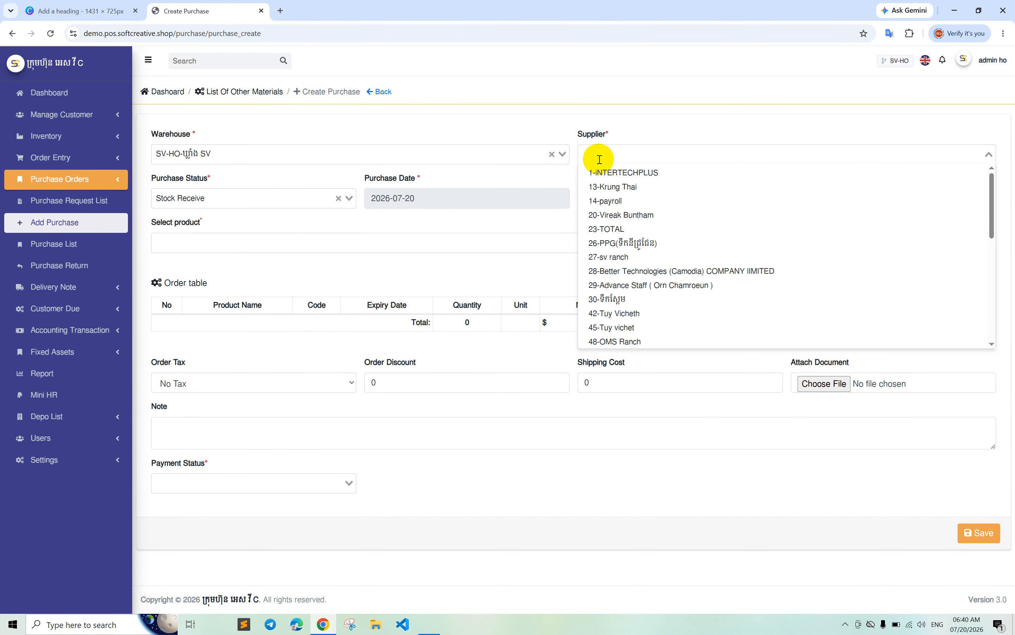
pyautogui.scroll(-8, 680, 281)
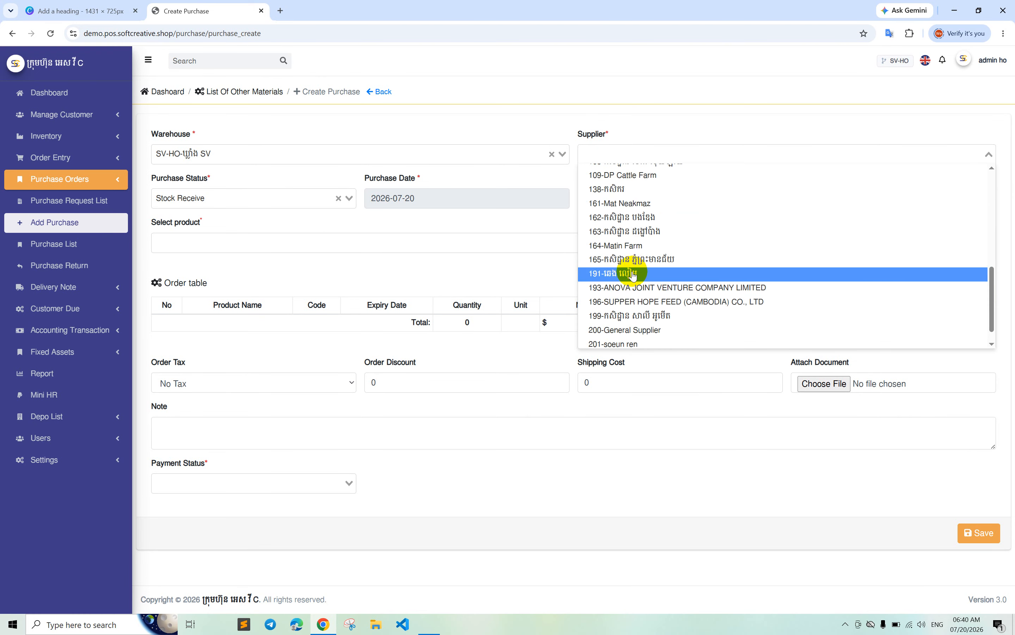
pyautogui.click(632, 278)
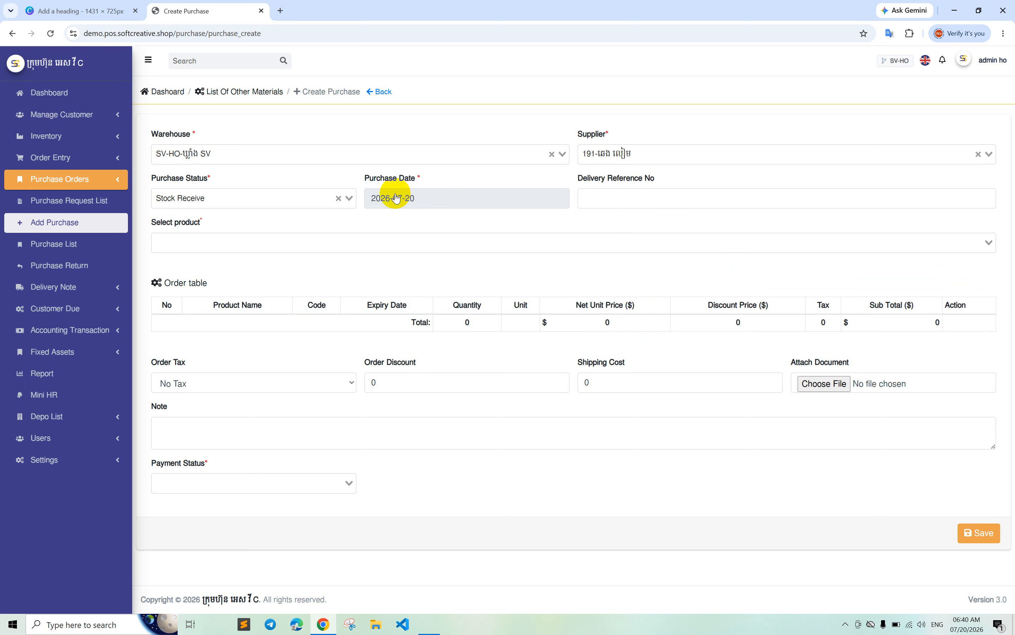
pyautogui.click(437, 194)
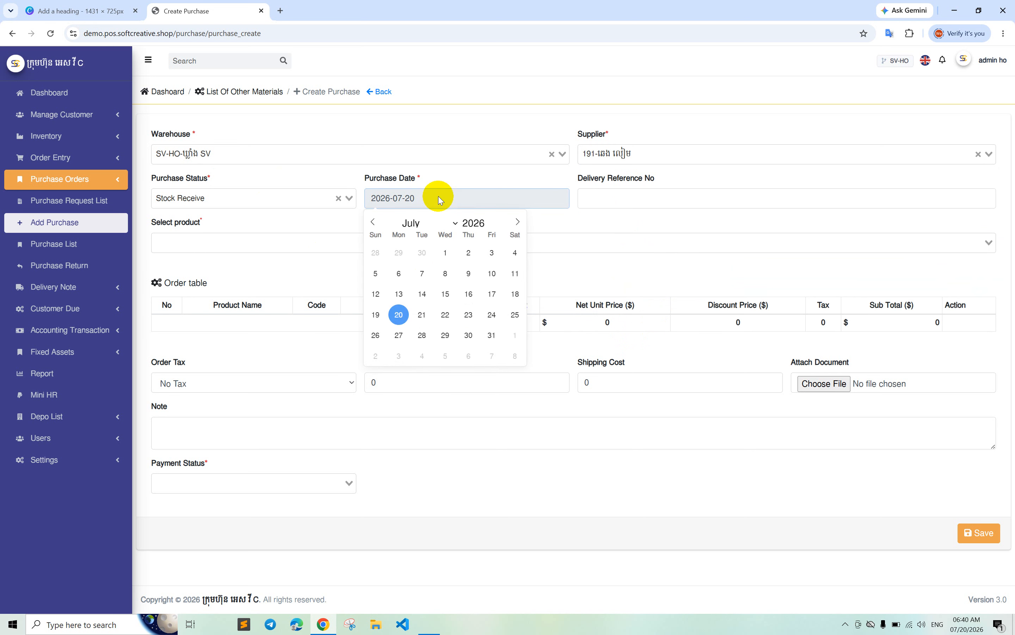
pyautogui.click(556, 181)
pyautogui.click(607, 194)
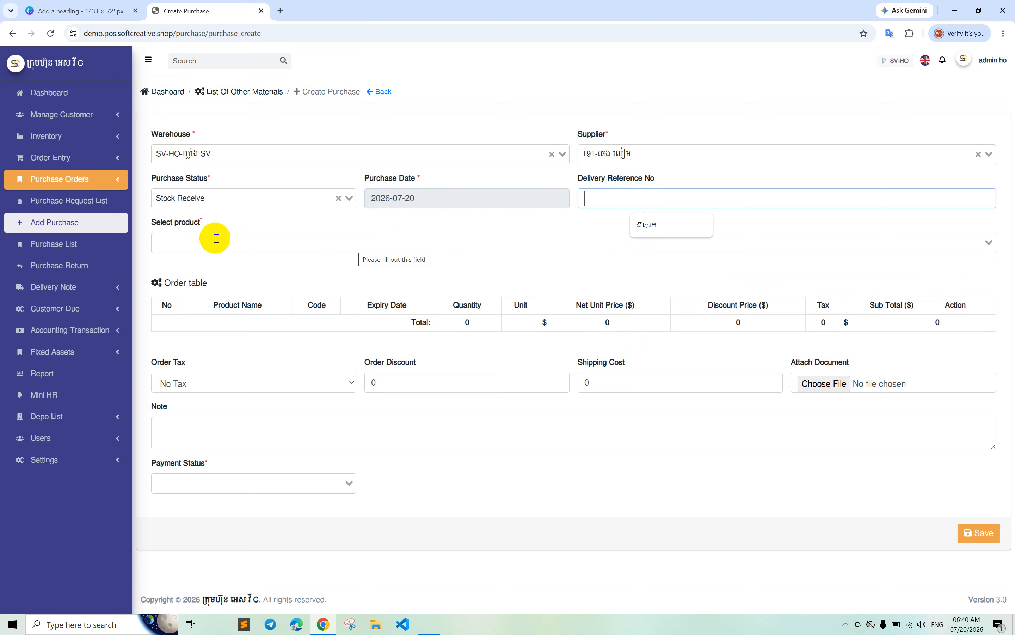
# Step: Add the products with codes 78686400, 26608159 and 86744484 to the order table
pyautogui.click(179, 243)
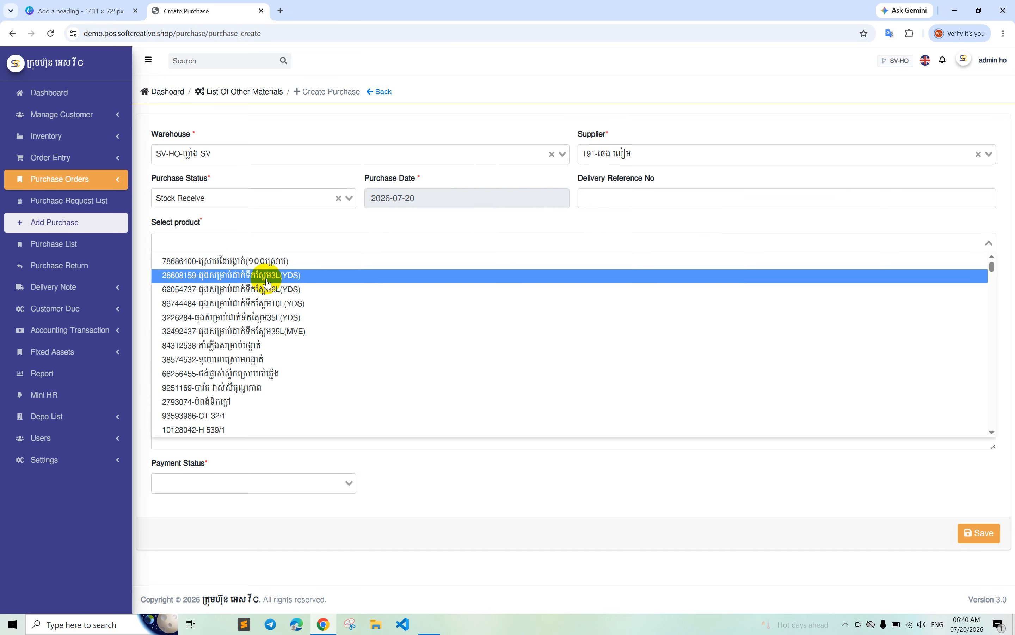
pyautogui.click(265, 263)
pyautogui.click(363, 243)
pyautogui.click(359, 274)
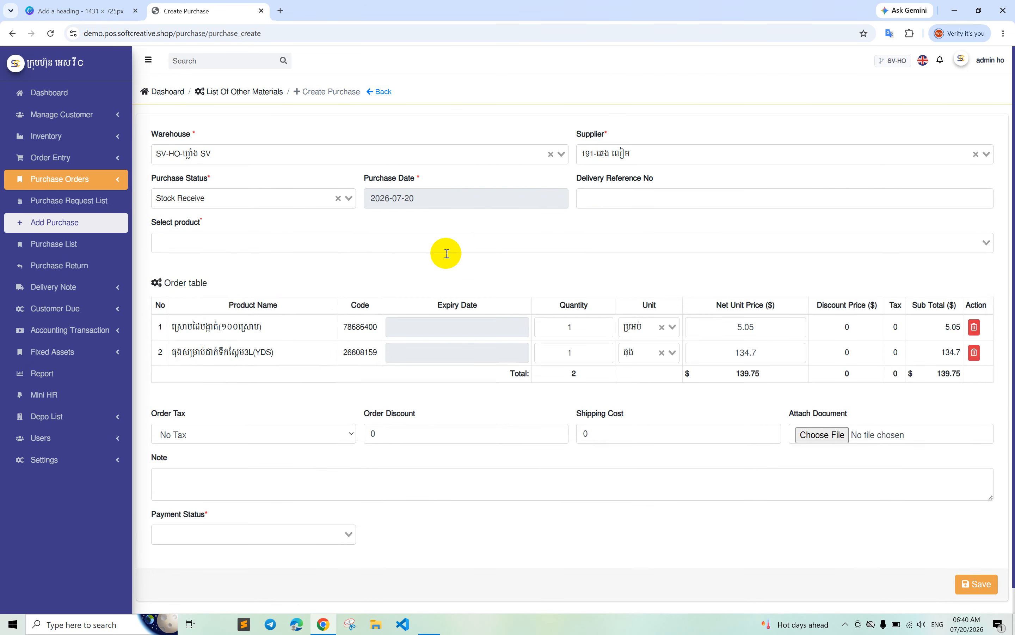
pyautogui.click(445, 242)
pyautogui.click(329, 303)
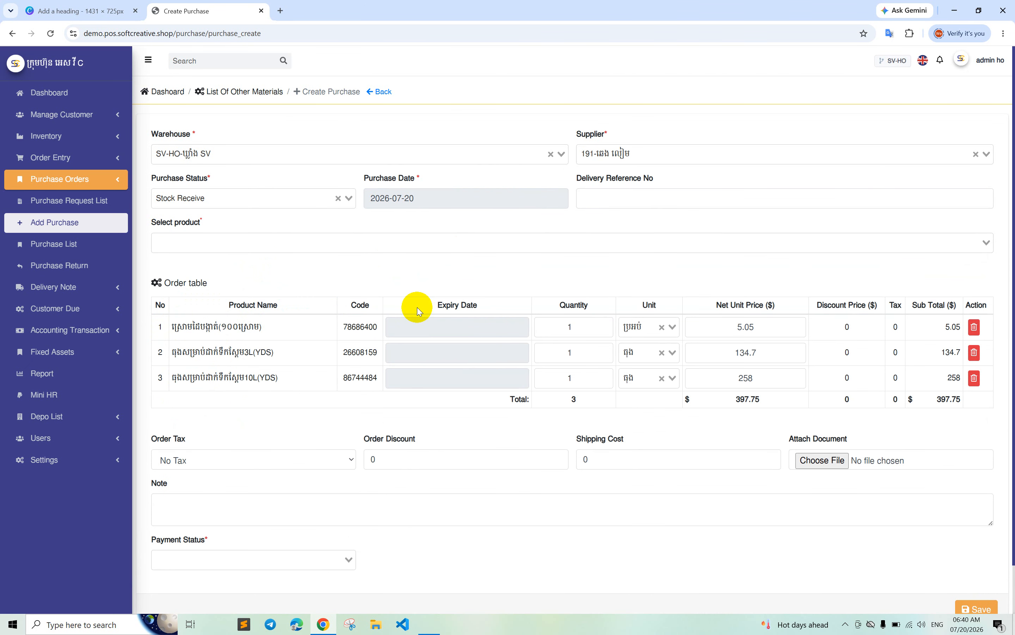
# Step: Set the expiry date of all three ordered products to 2026-07-20
pyautogui.click(457, 328)
pyautogui.click(431, 445)
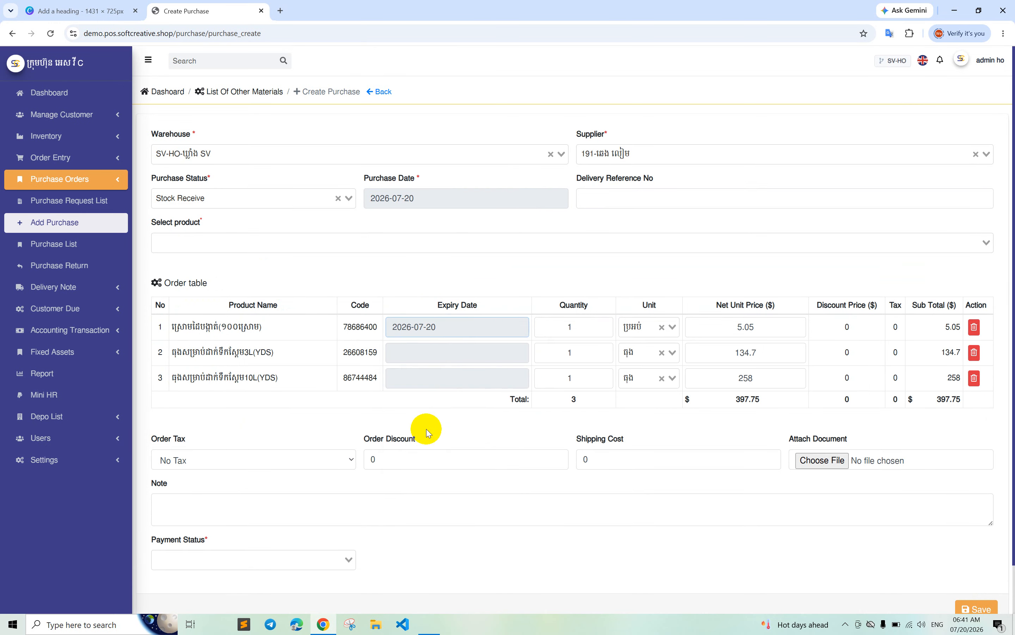
pyautogui.click(433, 352)
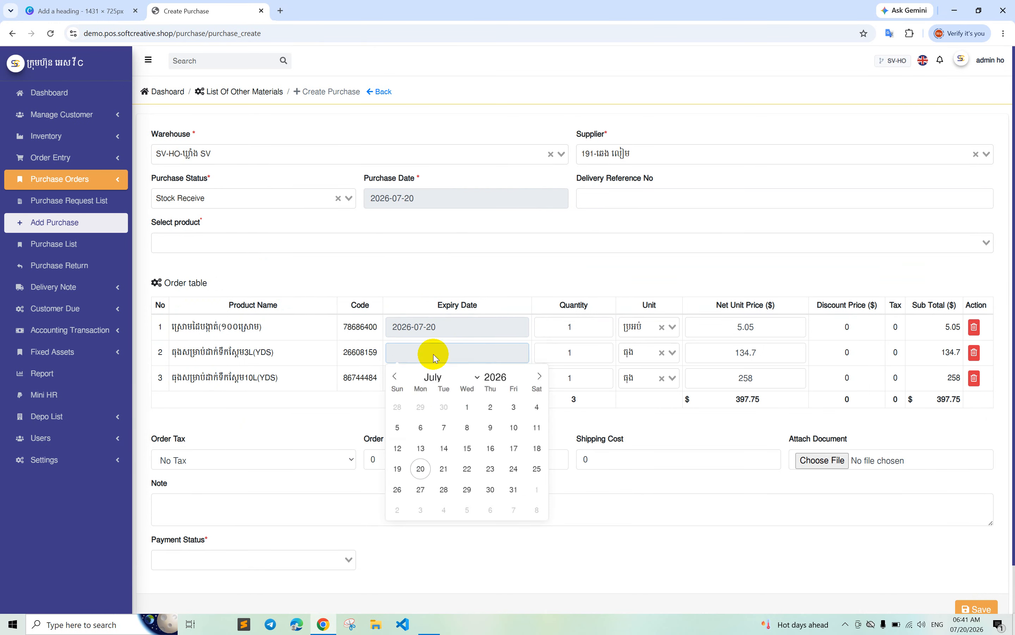
pyautogui.click(420, 469)
pyautogui.click(444, 379)
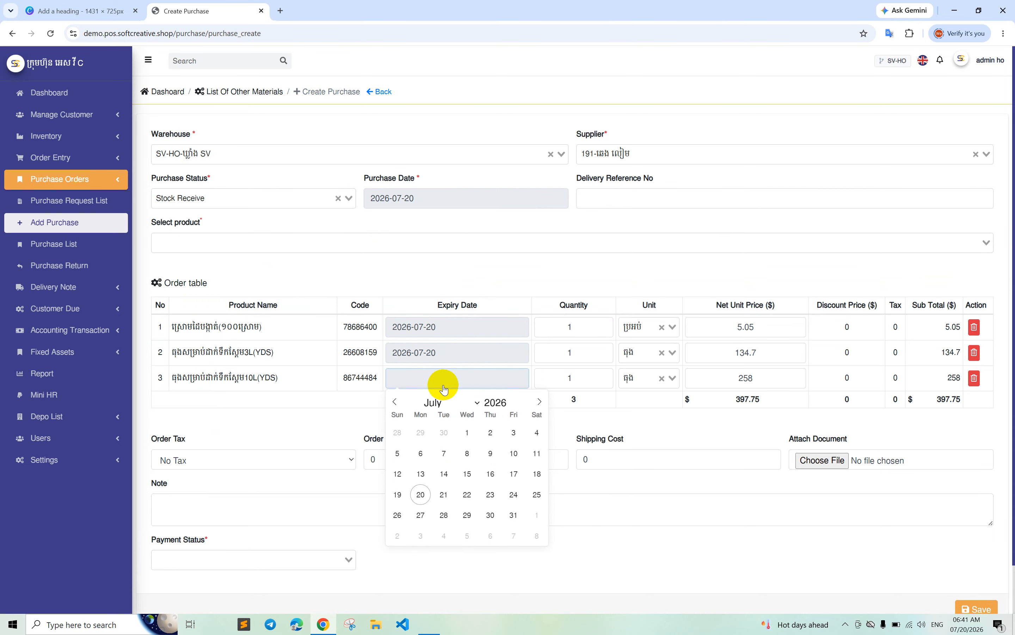
pyautogui.click(416, 496)
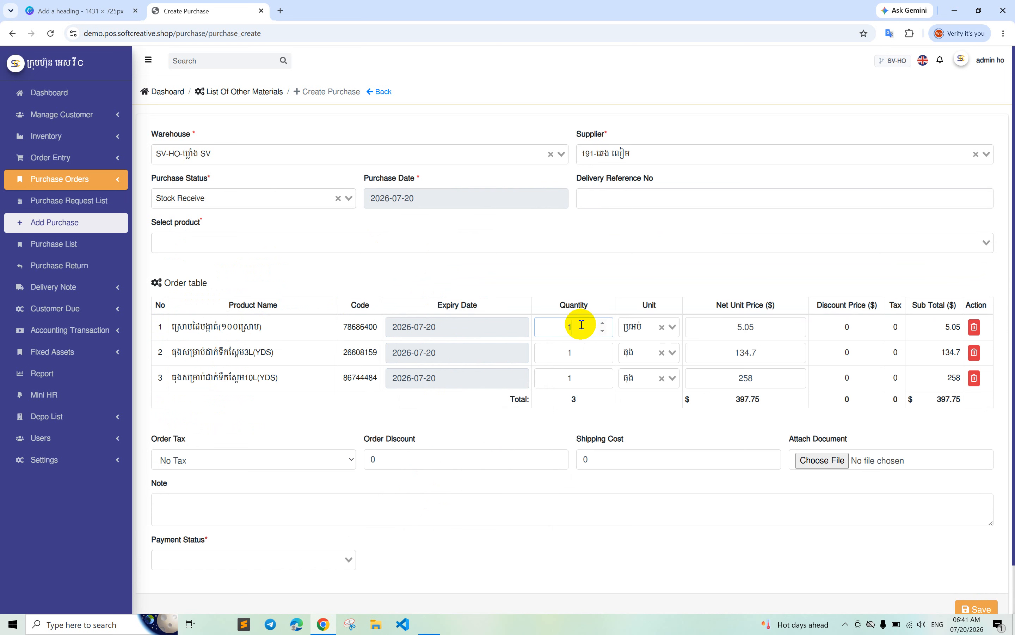
# Step: Set the quantity of all three products to 1000 and choose ប្រអប់ as the first product's unit
pyautogui.write('000')
pyautogui.click(583, 356)
pyautogui.write('000')
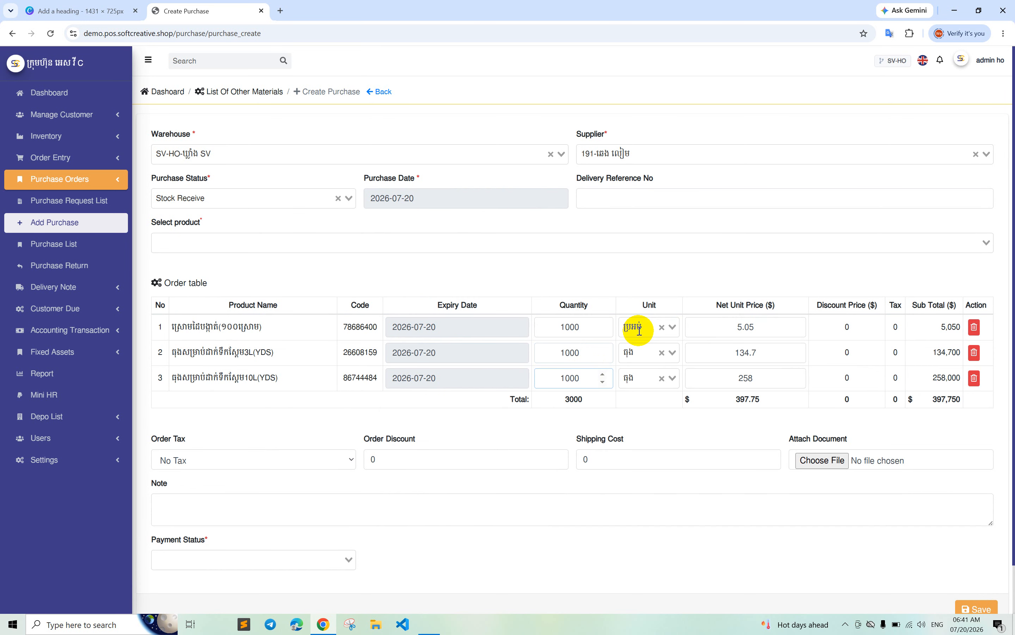
pyautogui.click(639, 331)
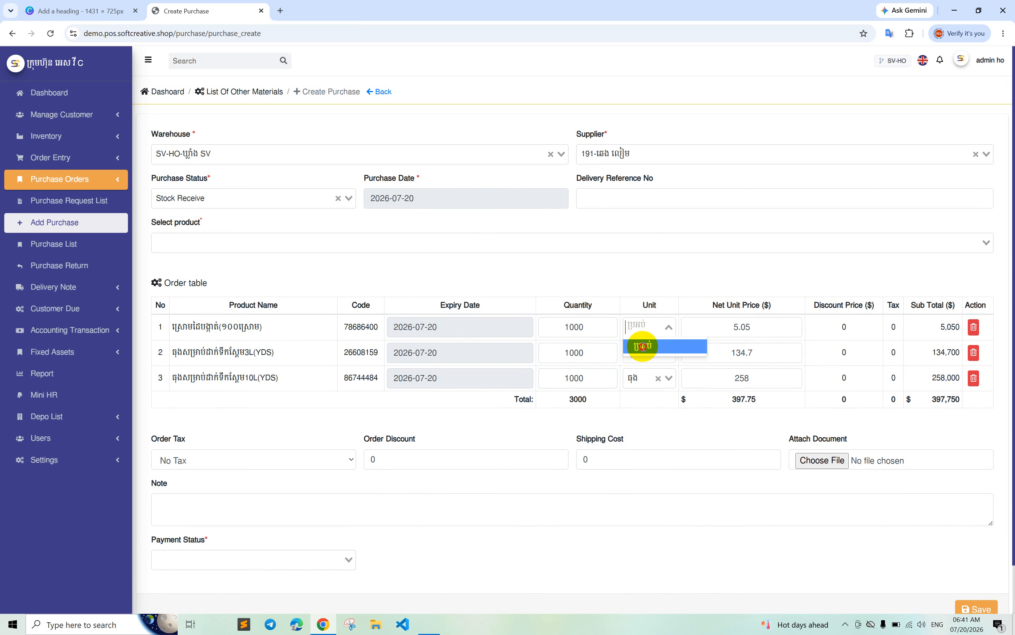
pyautogui.click(642, 345)
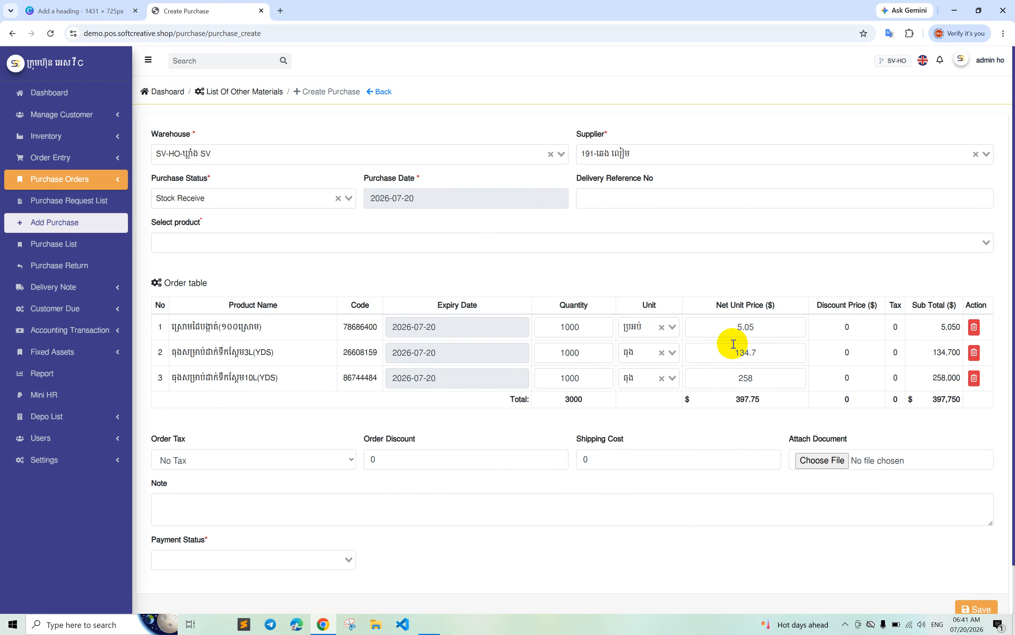
# Step: Set the net unit prices of the first, second and third products to 6, 140 and 230
pyautogui.moveTo(765, 327); pyautogui.dragTo(746, 324)
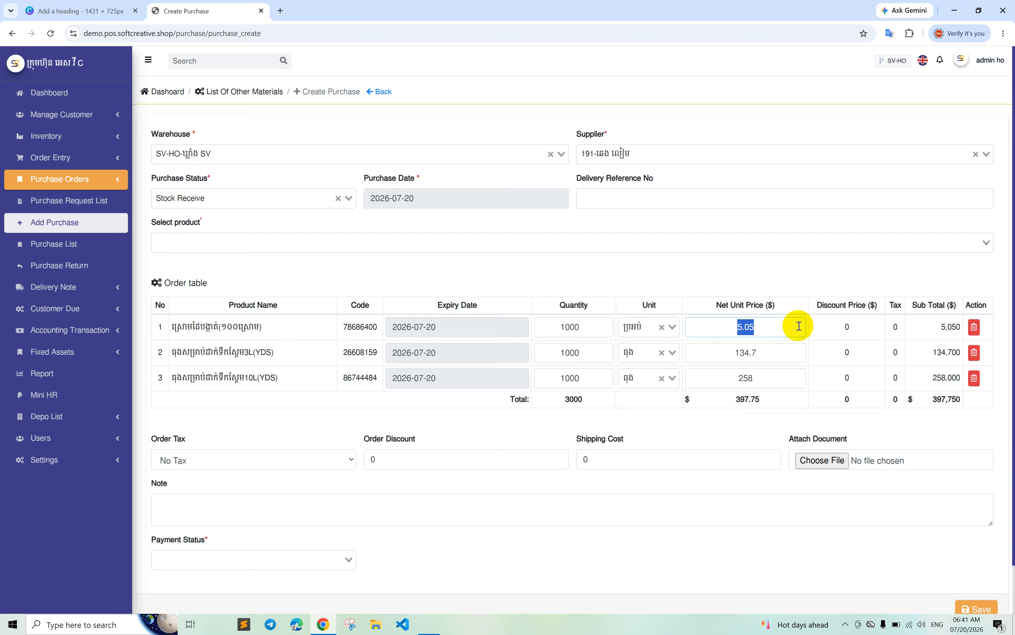
pyautogui.doubleClick(776, 330)
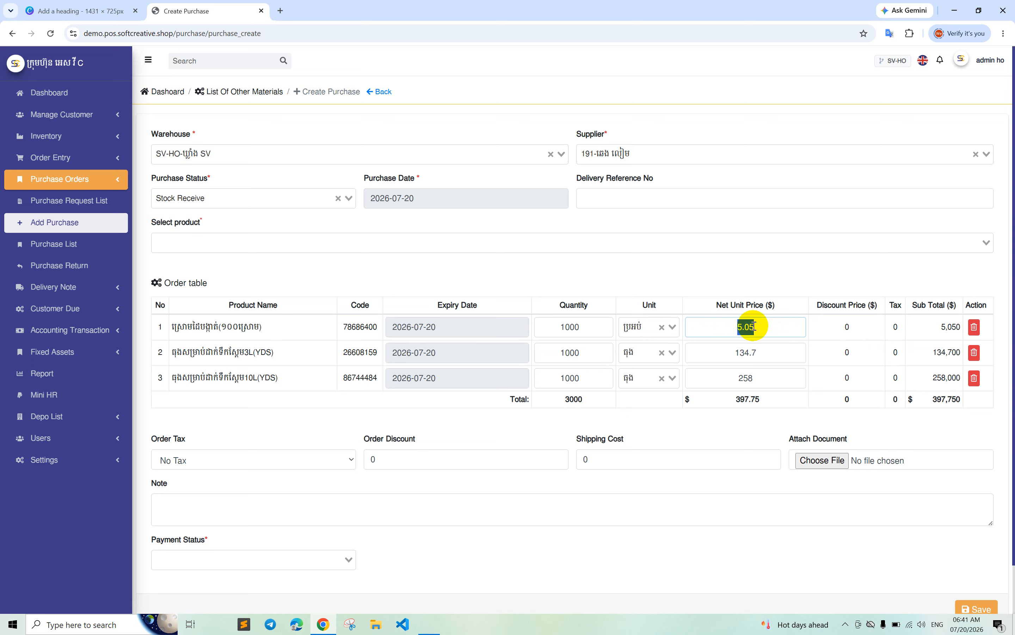
pyautogui.moveTo(766, 327); pyautogui.dragTo(740, 327)
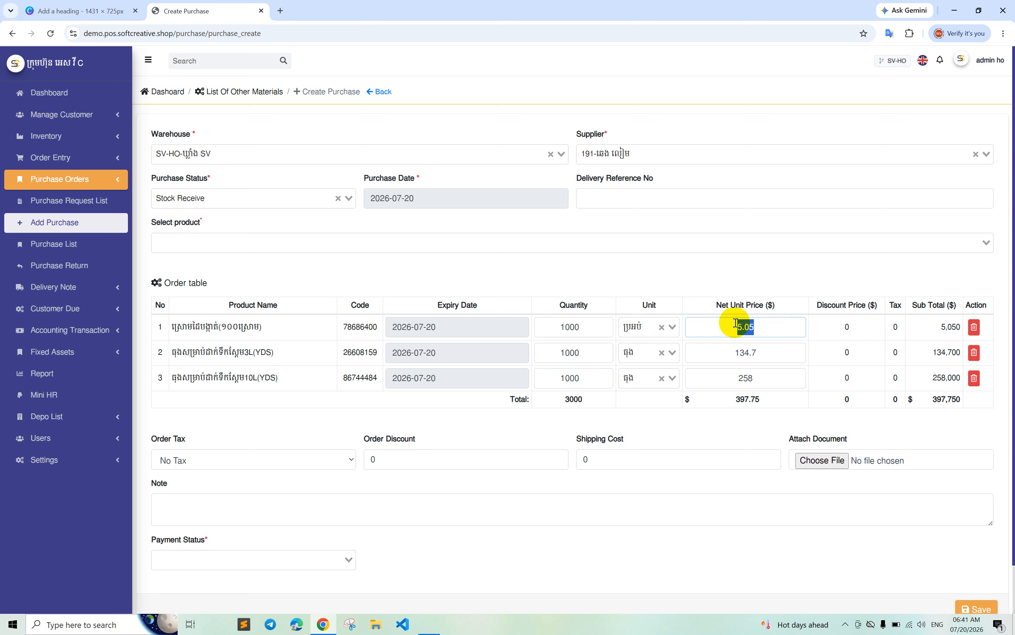
pyautogui.write('6')
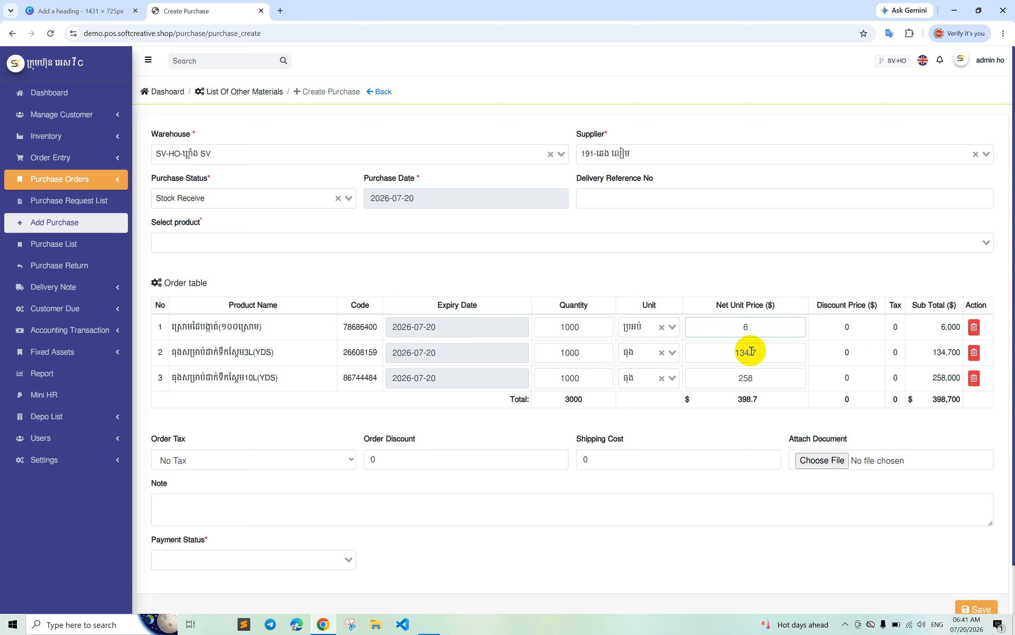
pyautogui.click(758, 353)
pyautogui.moveTo(757, 353); pyautogui.dragTo(736, 374)
pyautogui.write('140')
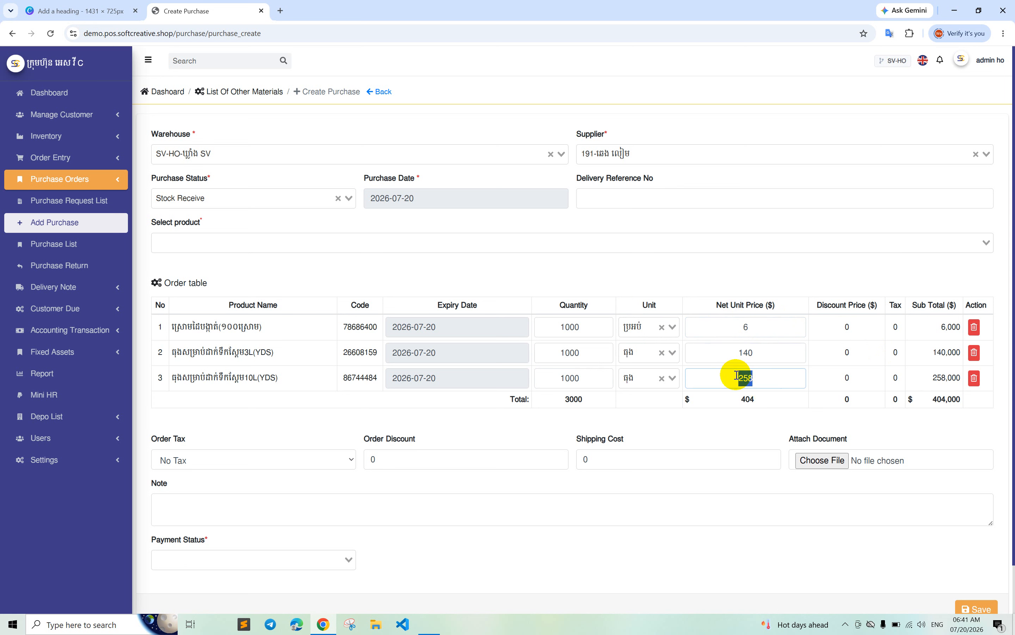
pyautogui.write('230')
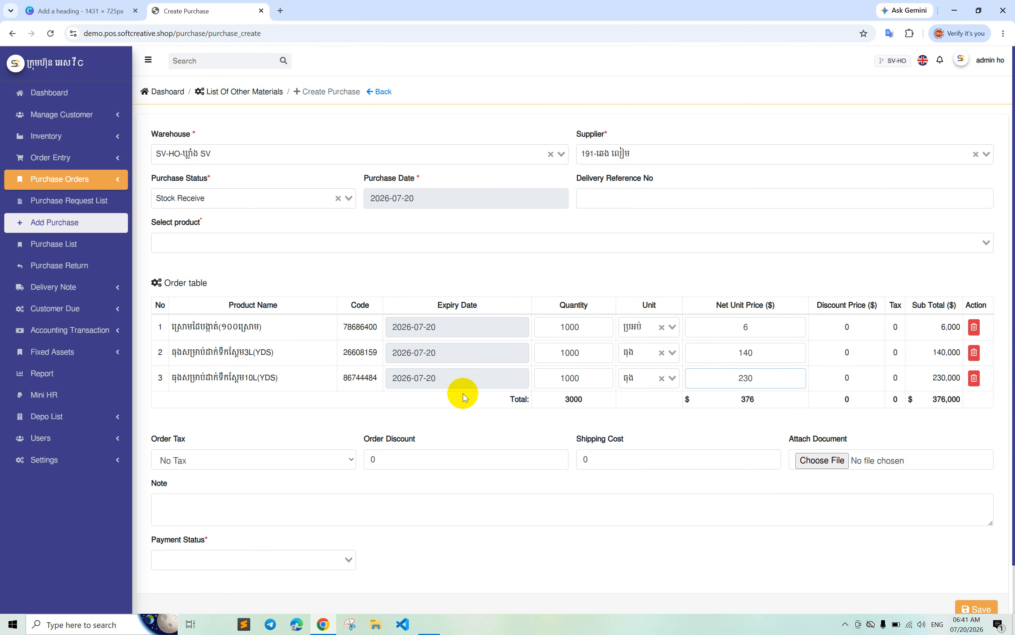
# Step: Set the payment status to 1-ប្រាក់ជំពាក់, leaving the note empty, and save the purchase
pyautogui.scroll(-1, 465, 397)
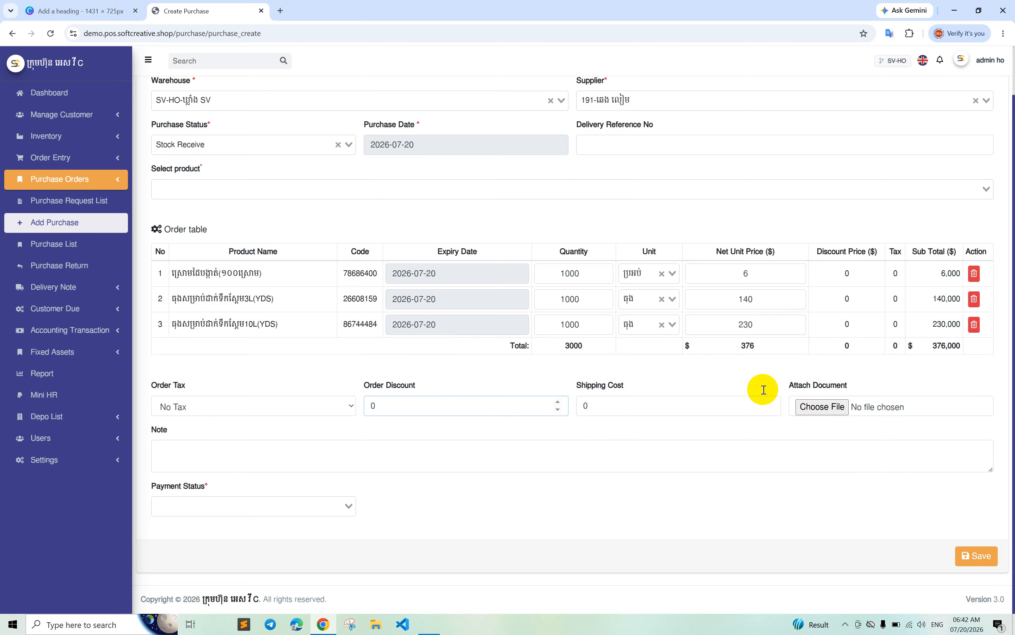
pyautogui.click(340, 462)
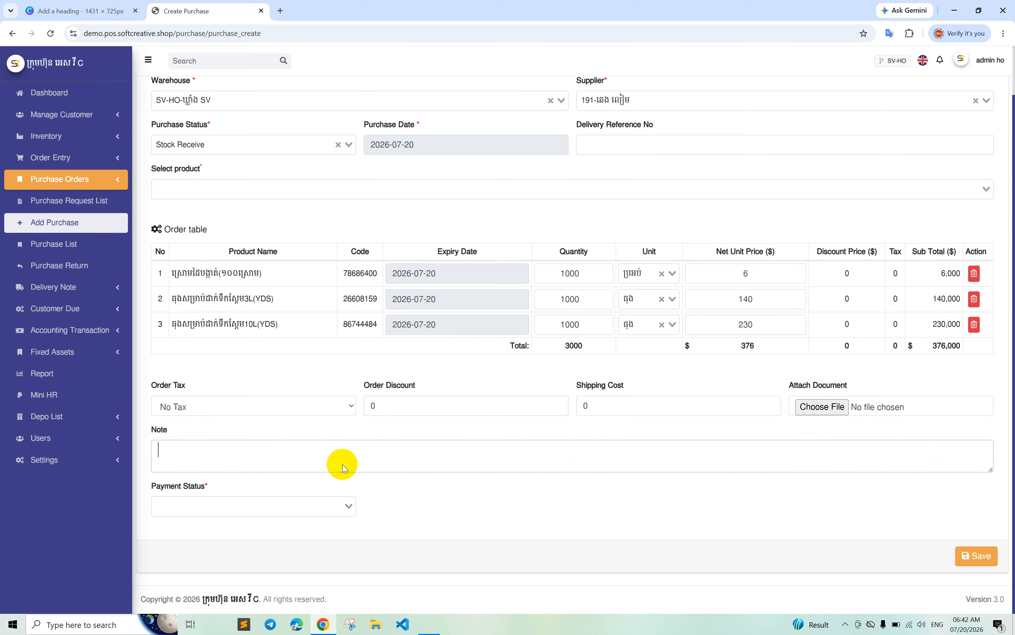
pyautogui.click(274, 511)
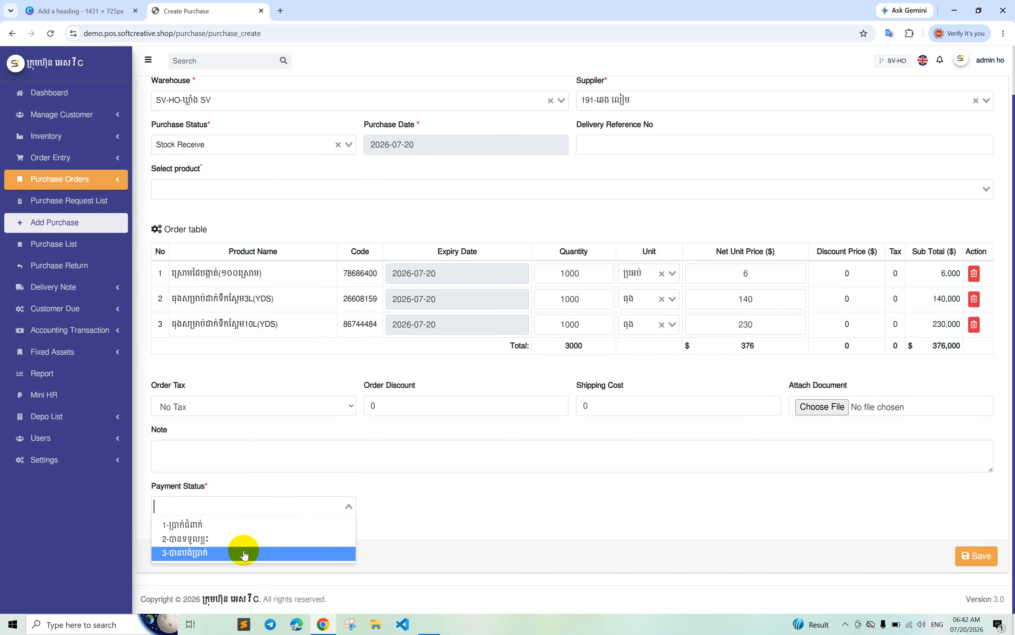
pyautogui.click(194, 530)
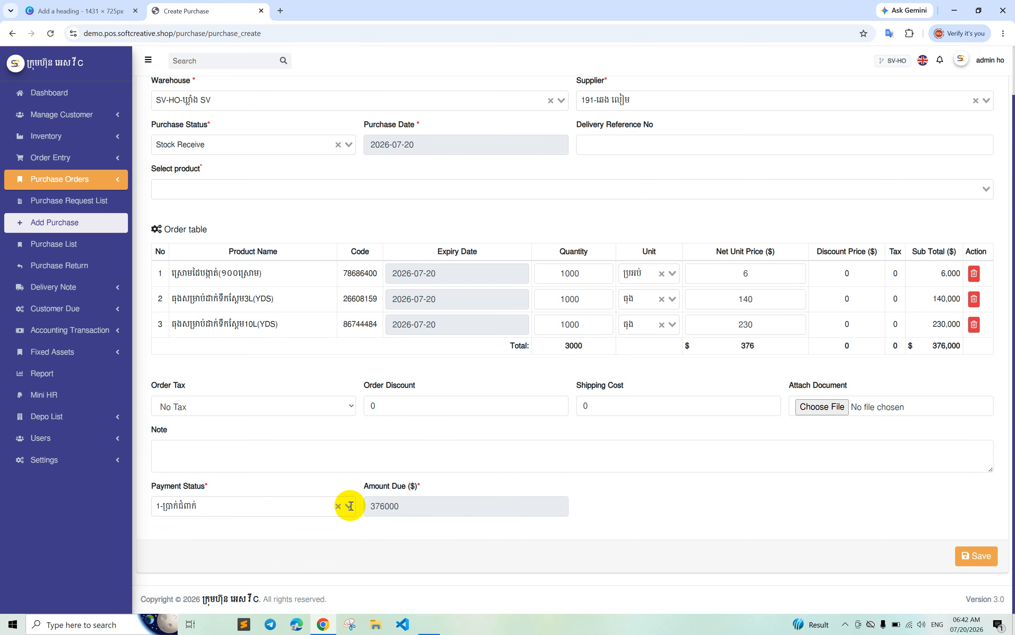
pyautogui.scroll(2, 471, 428)
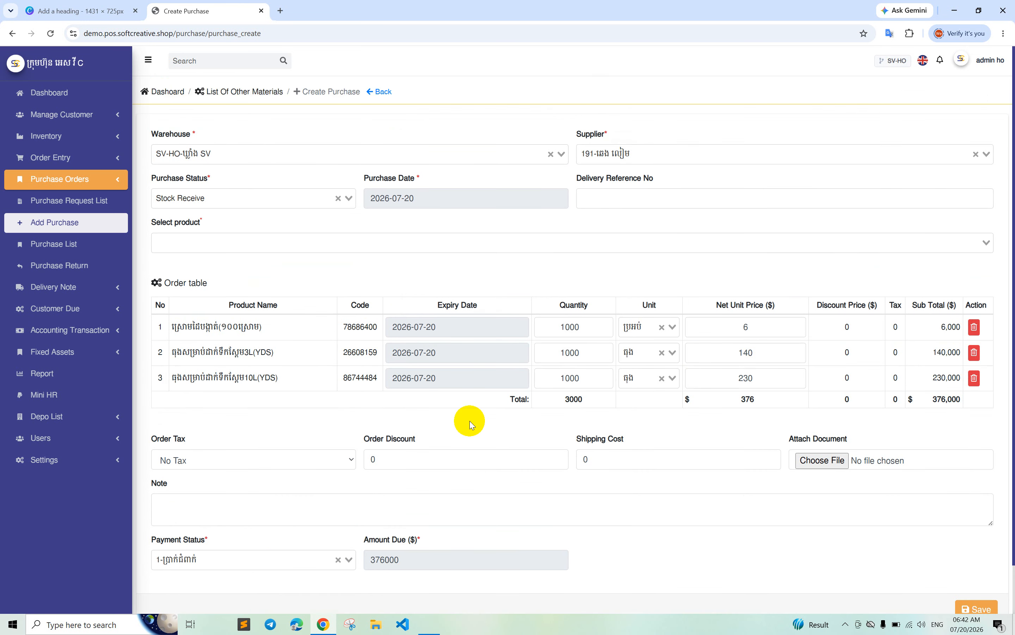
pyautogui.scroll(-1, 468, 419)
pyautogui.scroll(1, 474, 416)
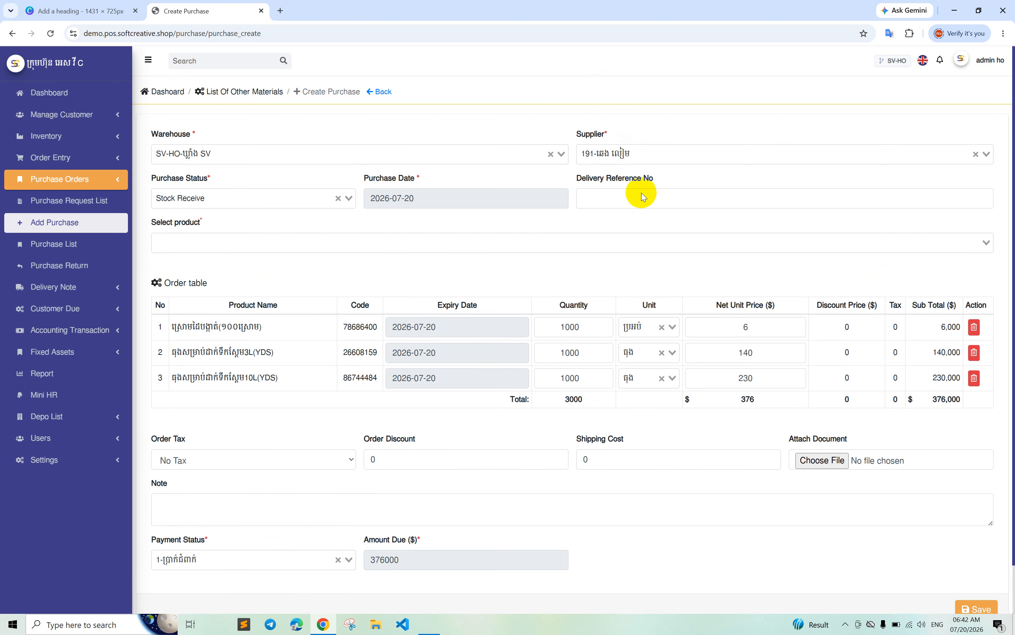
pyautogui.scroll(-1, 480, 454)
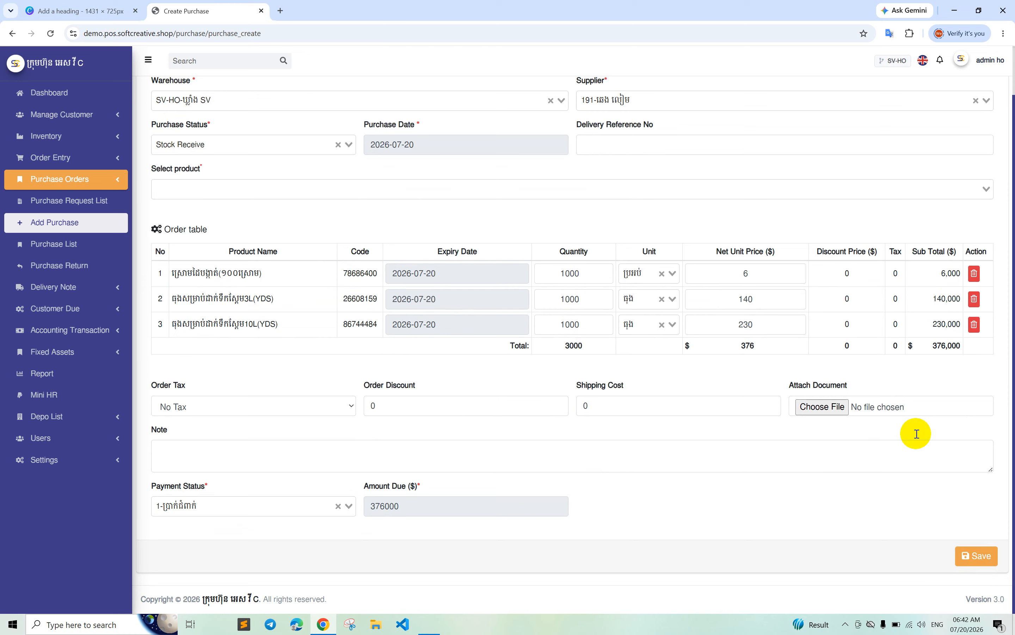
pyautogui.scroll(1, 410, 267)
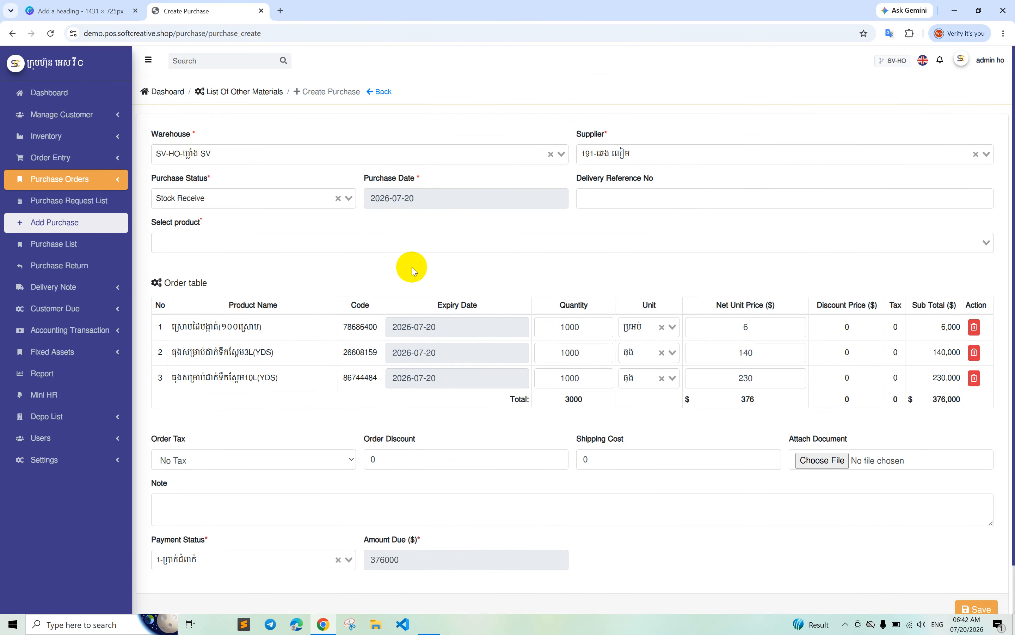
pyautogui.scroll(-1, 847, 458)
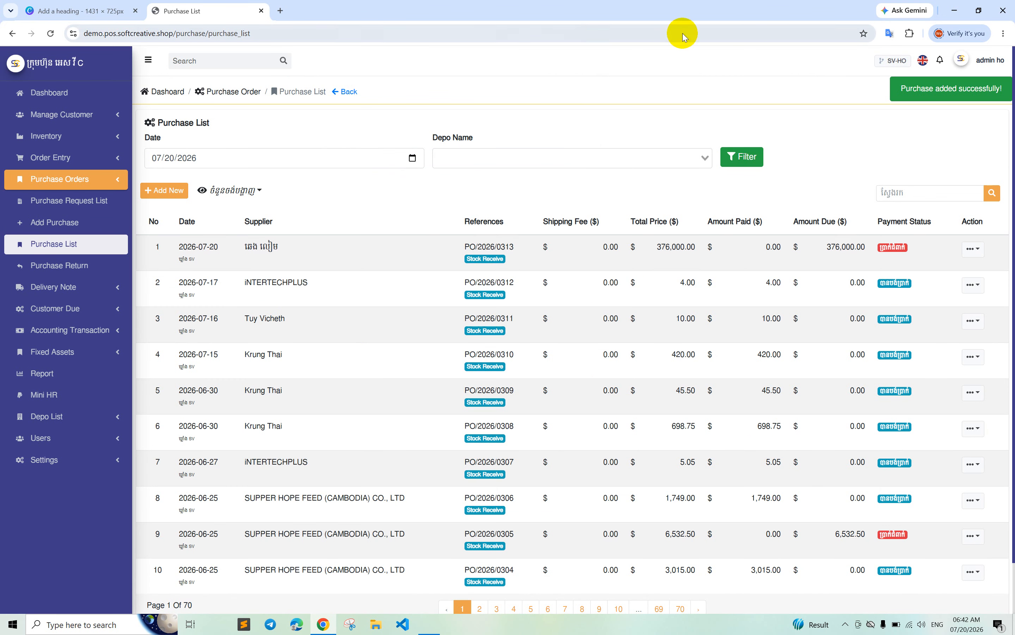
pyautogui.click(970, 249)
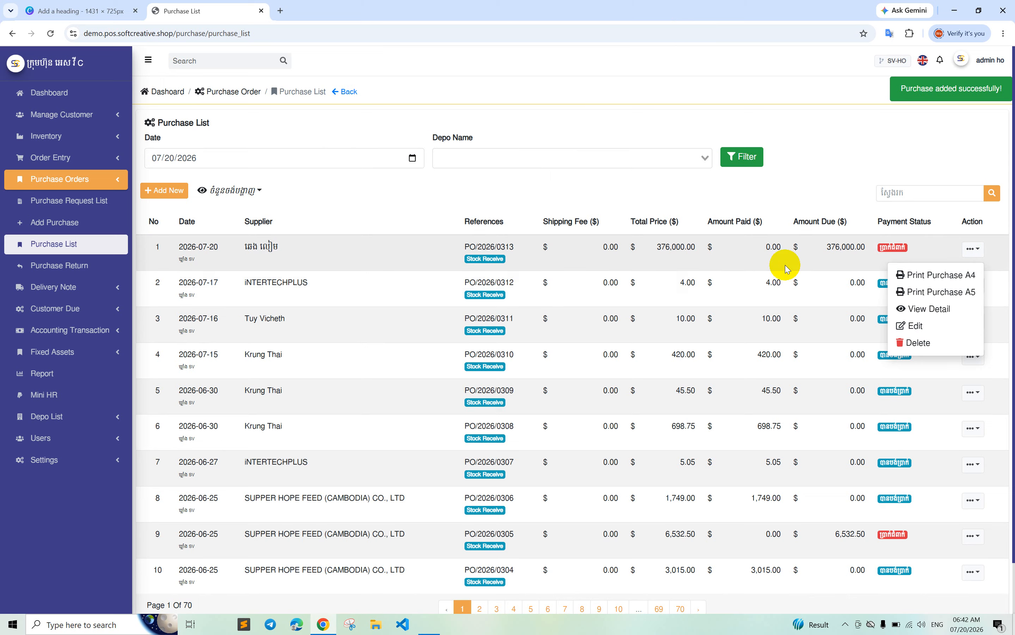
pyautogui.moveTo(883, 249); pyautogui.dragTo(907, 255)
pyautogui.click(919, 252)
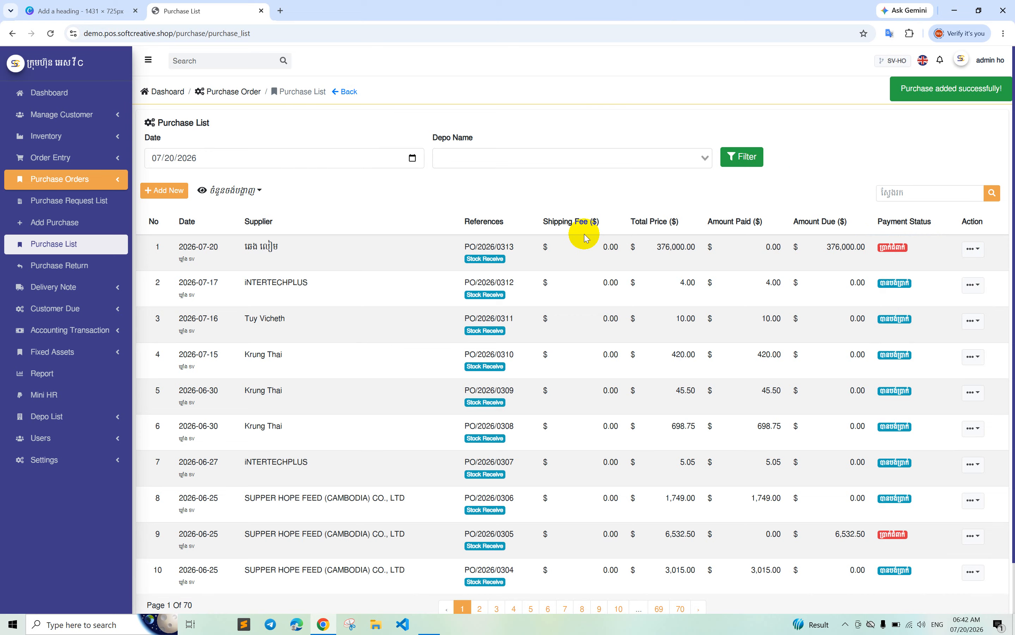
# Step: View the A4 print preview of purchase PO/2026/0313 and cancel the print job
pyautogui.click(959, 248)
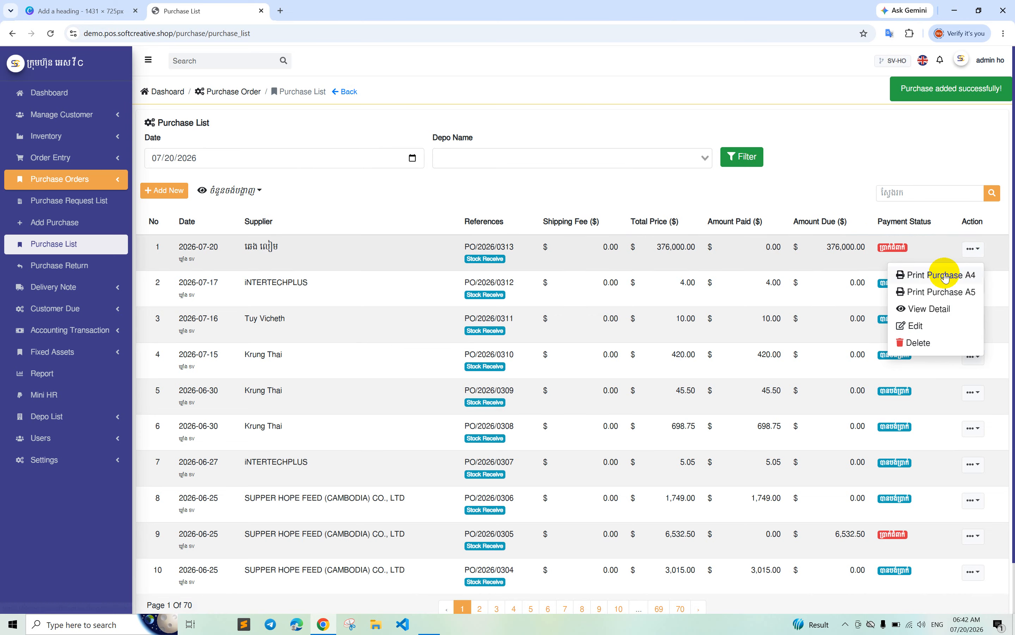
pyautogui.click(907, 275)
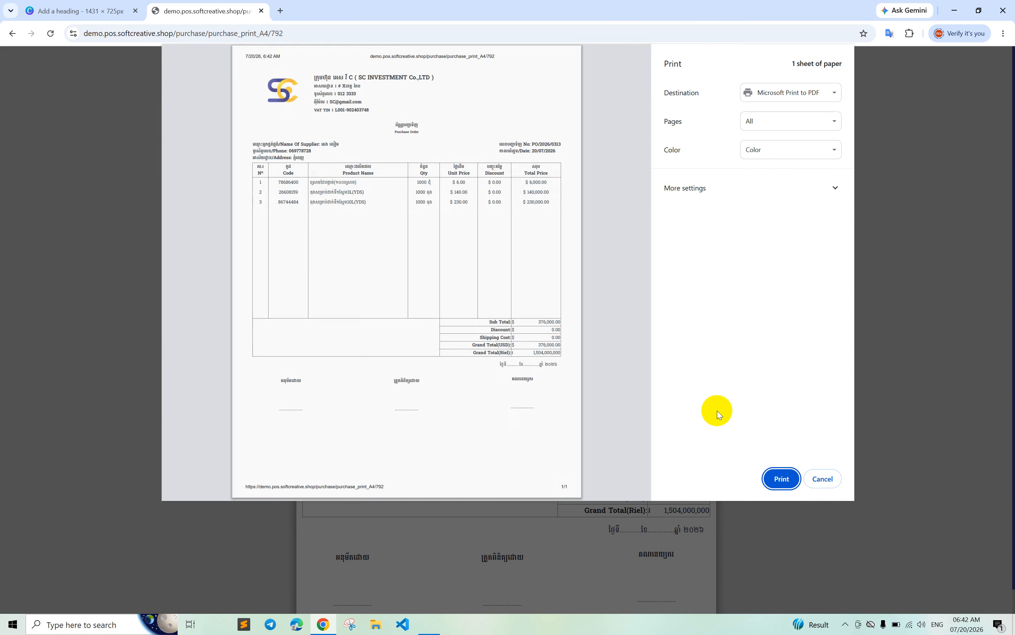
pyautogui.click(821, 478)
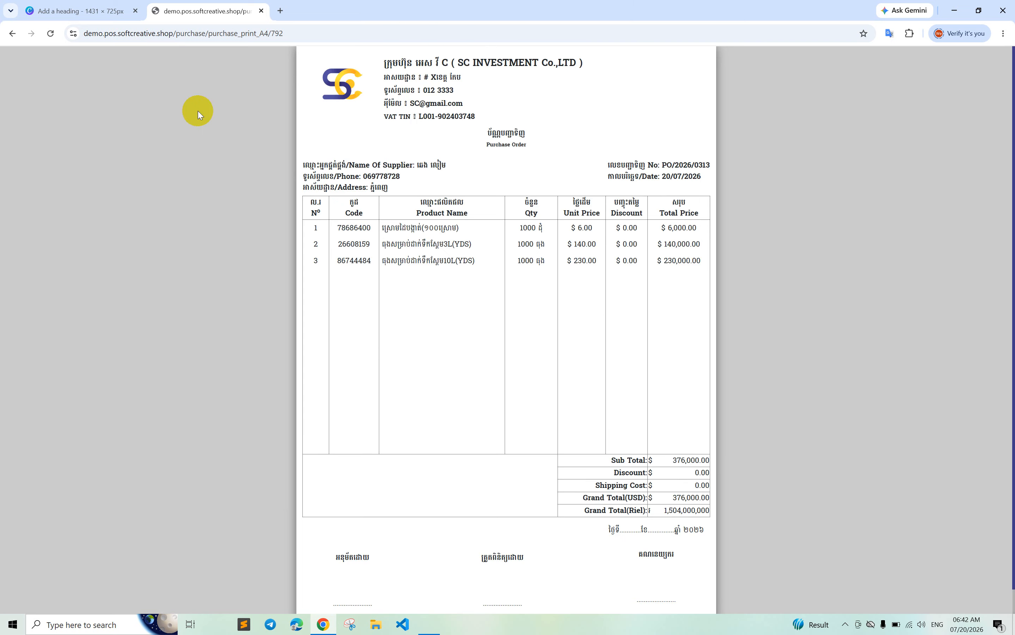
# Step: Leave the printable purchase order for the purchase list and open the dashboard
pyautogui.click(11, 33)
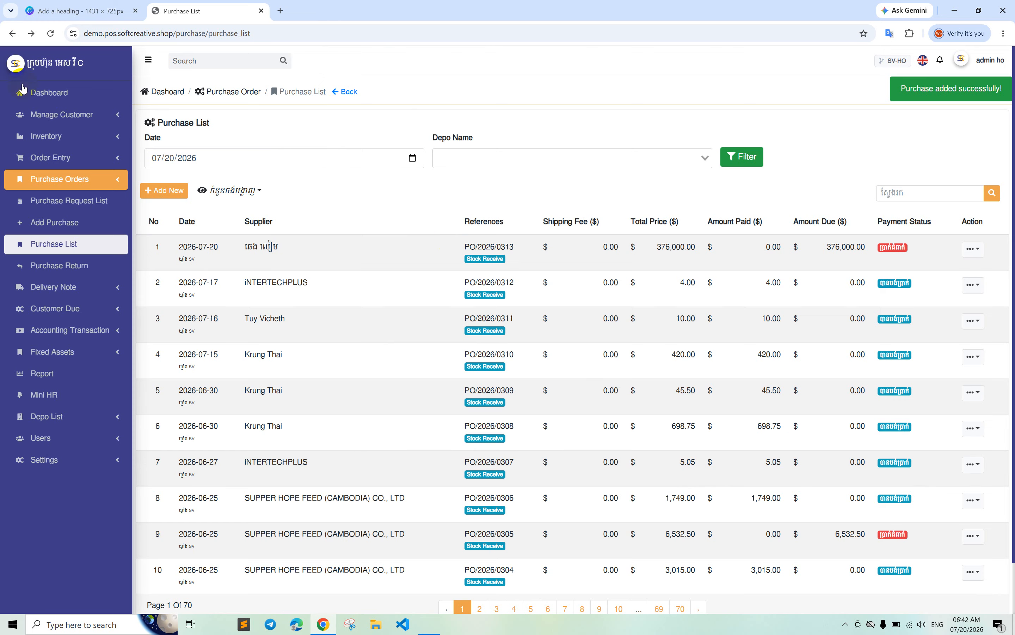
pyautogui.click(34, 100)
pyautogui.moveTo(821, 624)
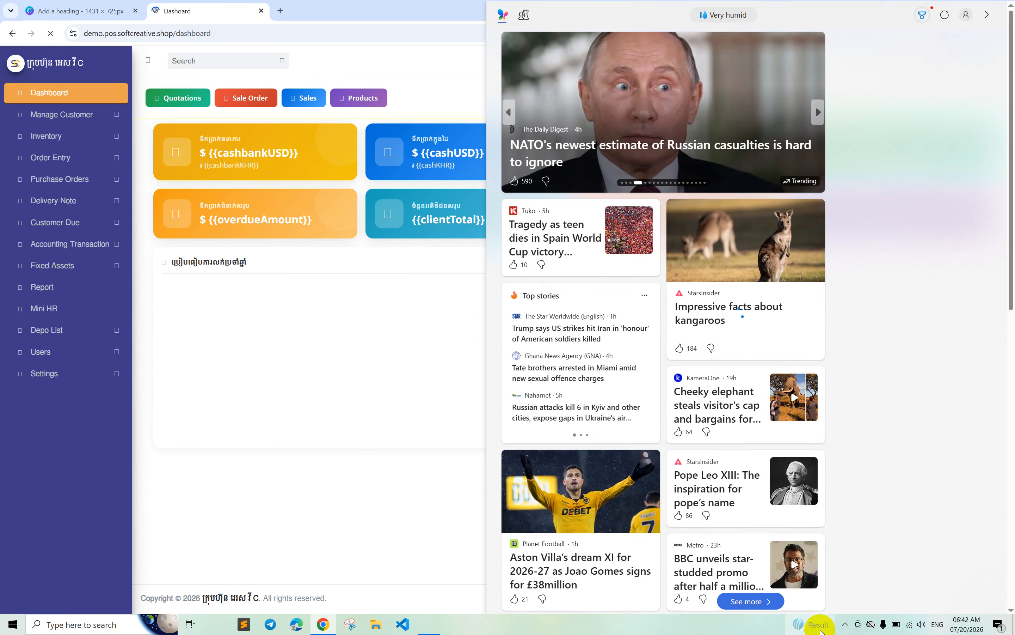